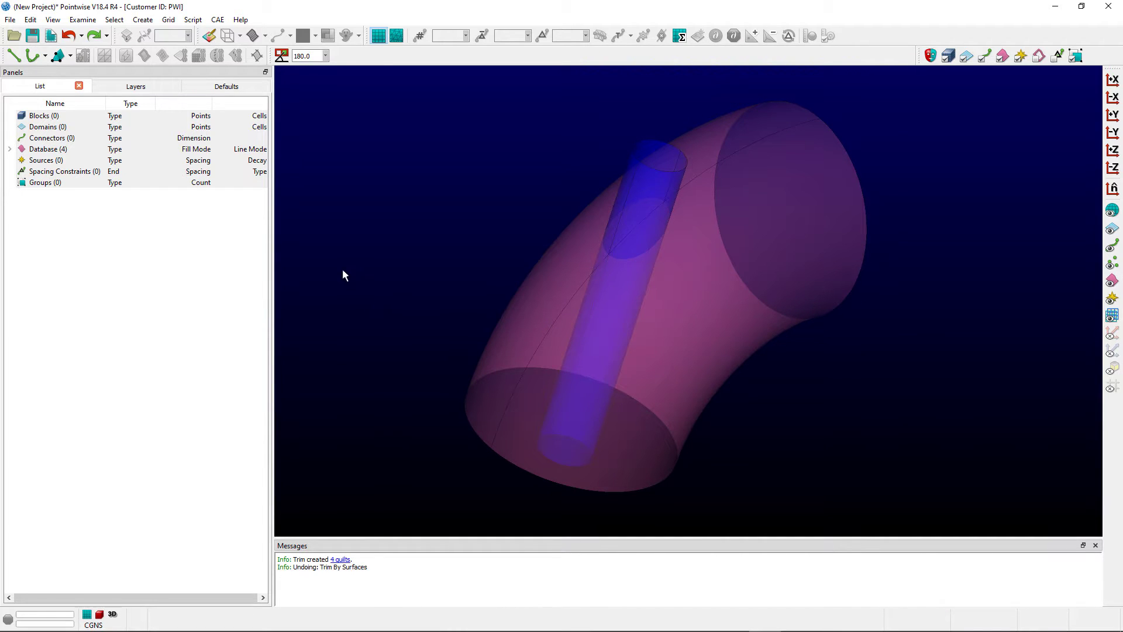
left_click(33, 21)
left_click(65, 249)
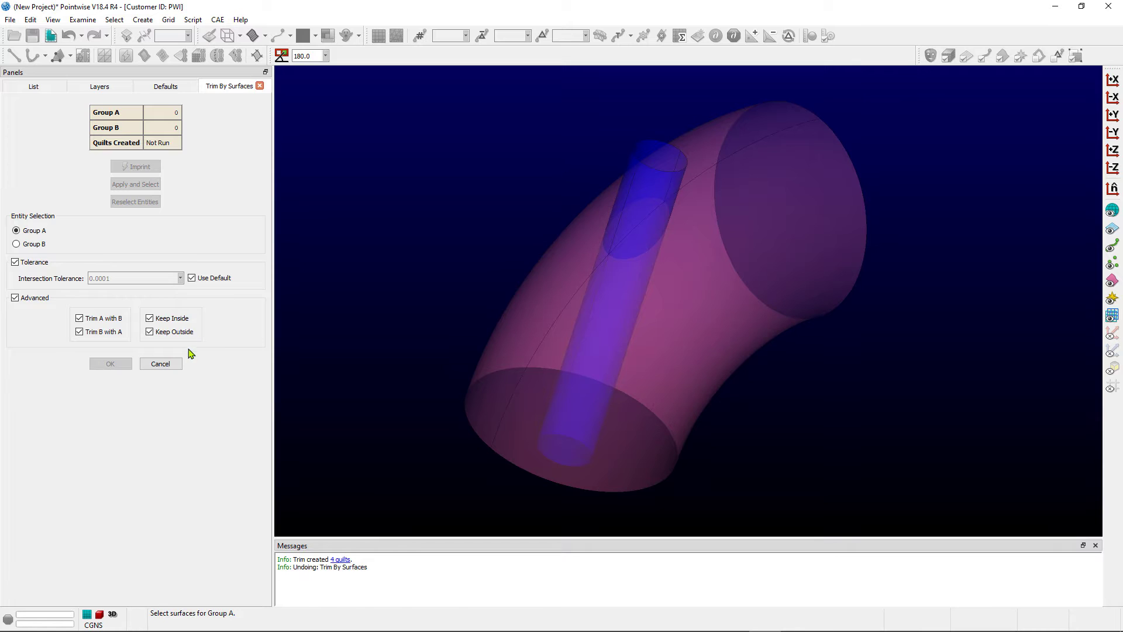
left_click(171, 366)
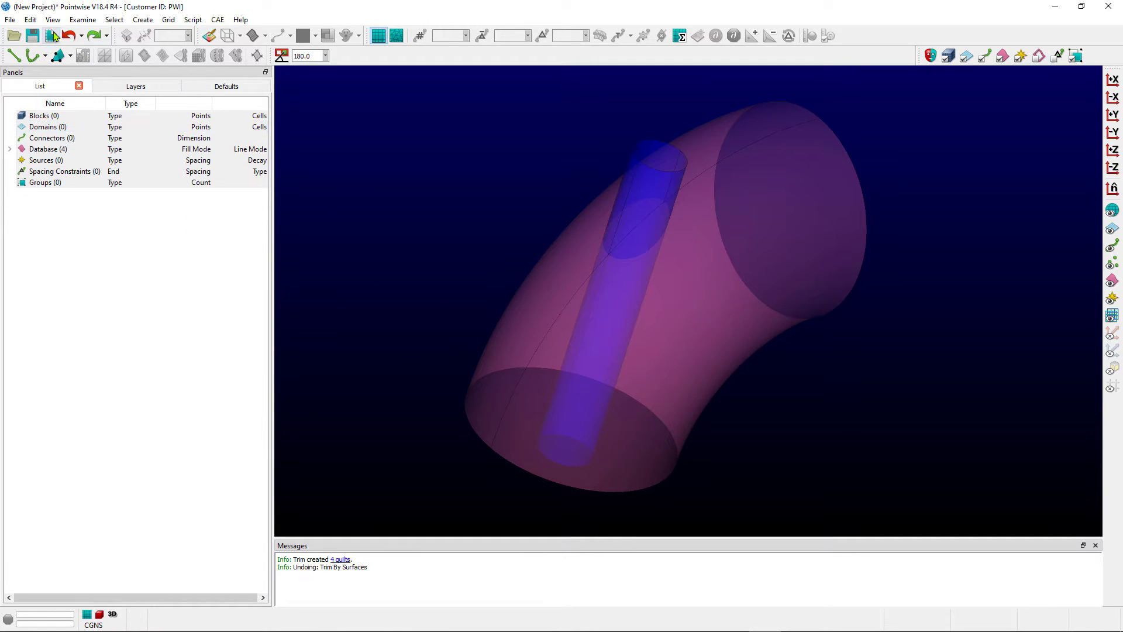
- Start orienting the two pipe elbow surfaces, compare their normals, and set throat-surface as the master entity
left_click(32, 20)
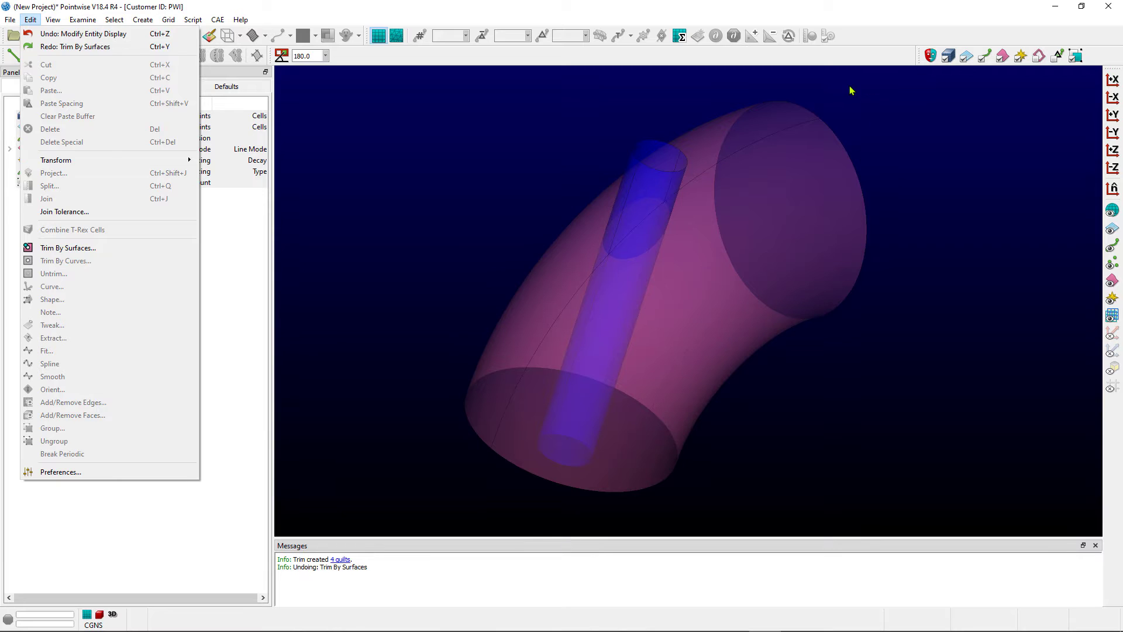
left_click_drag(849, 87, 802, 162)
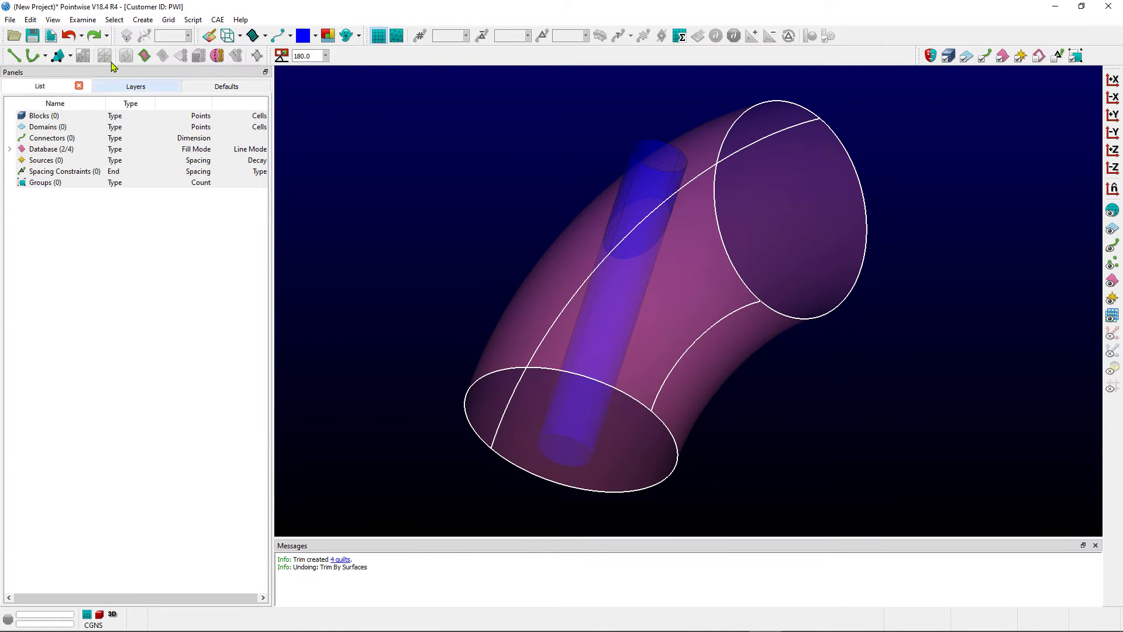
left_click(30, 19)
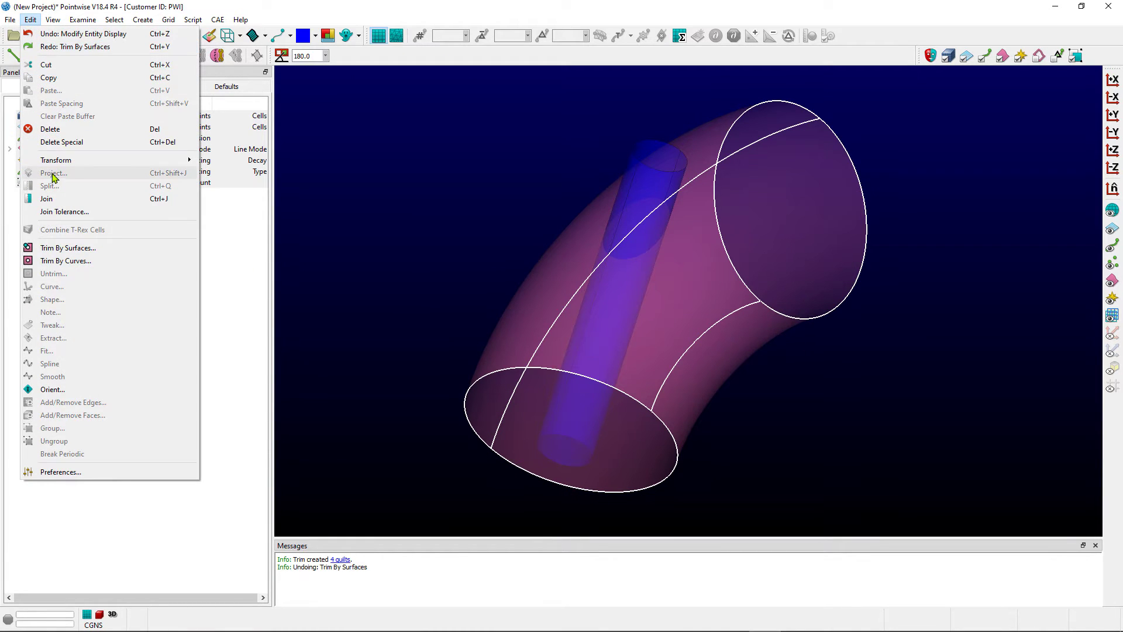
left_click(47, 390)
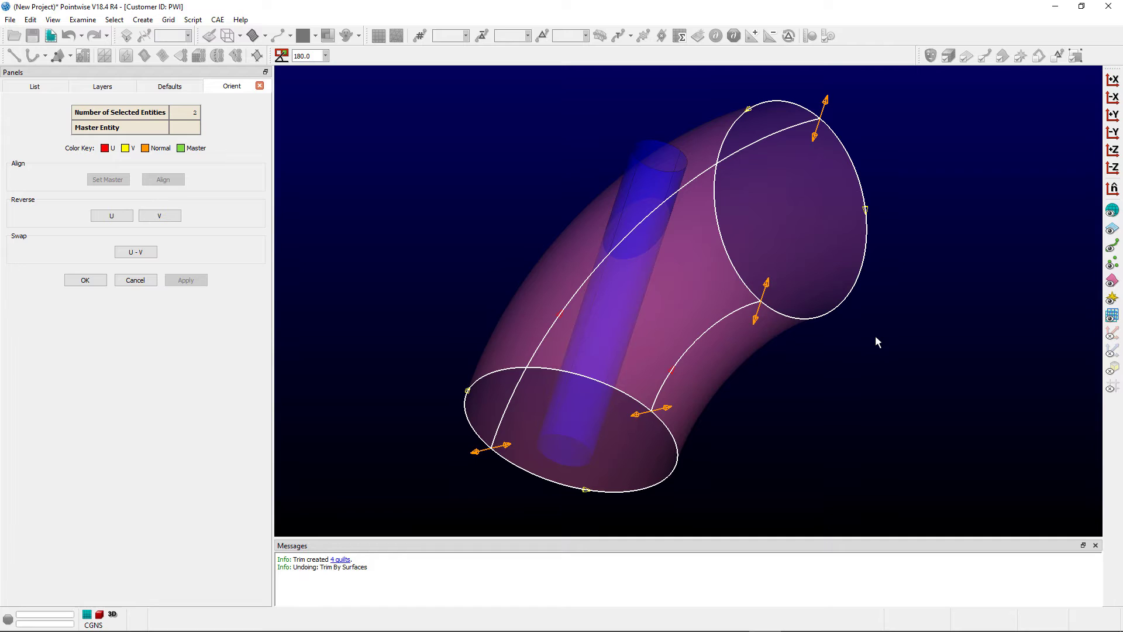
left_click(839, 147)
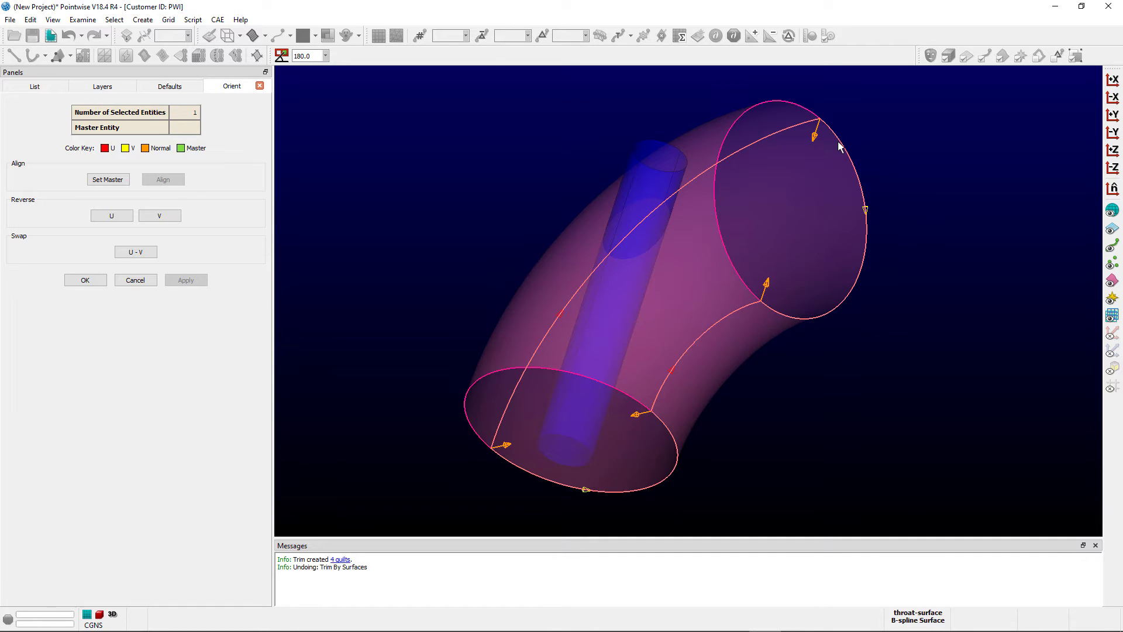
left_click(845, 108)
left_click(793, 100)
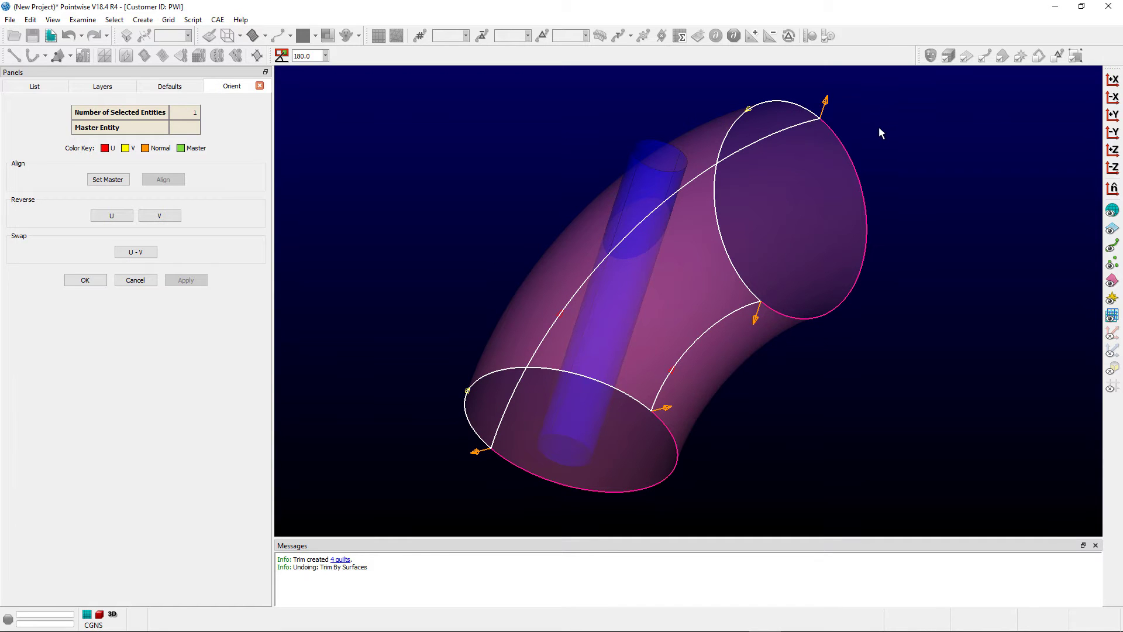
left_click_drag(867, 137, 843, 201)
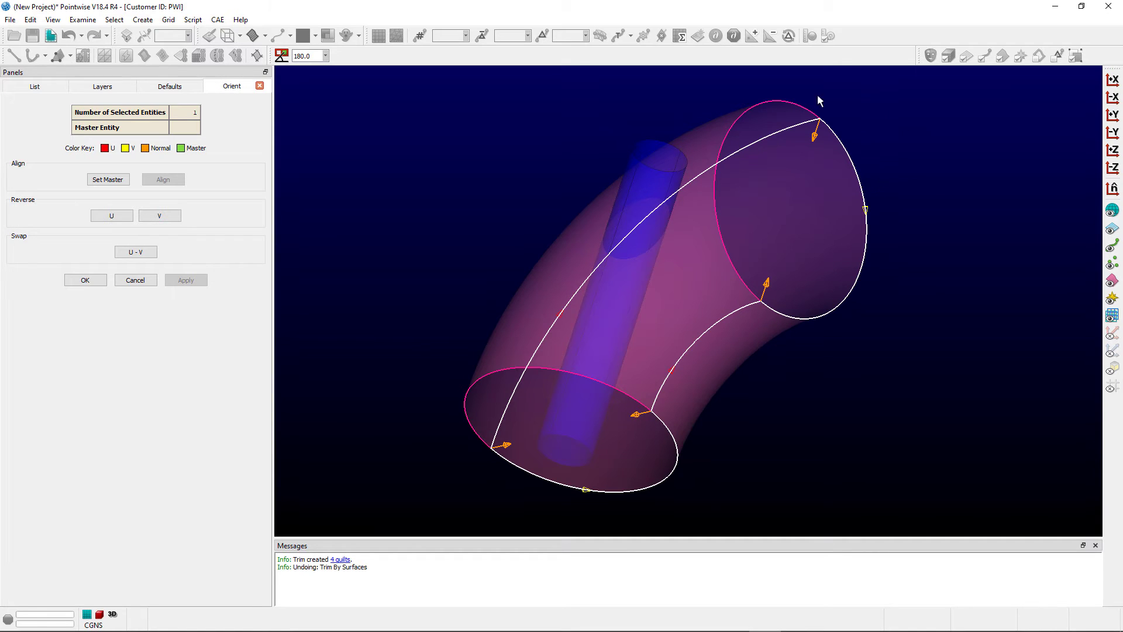
left_click(108, 179)
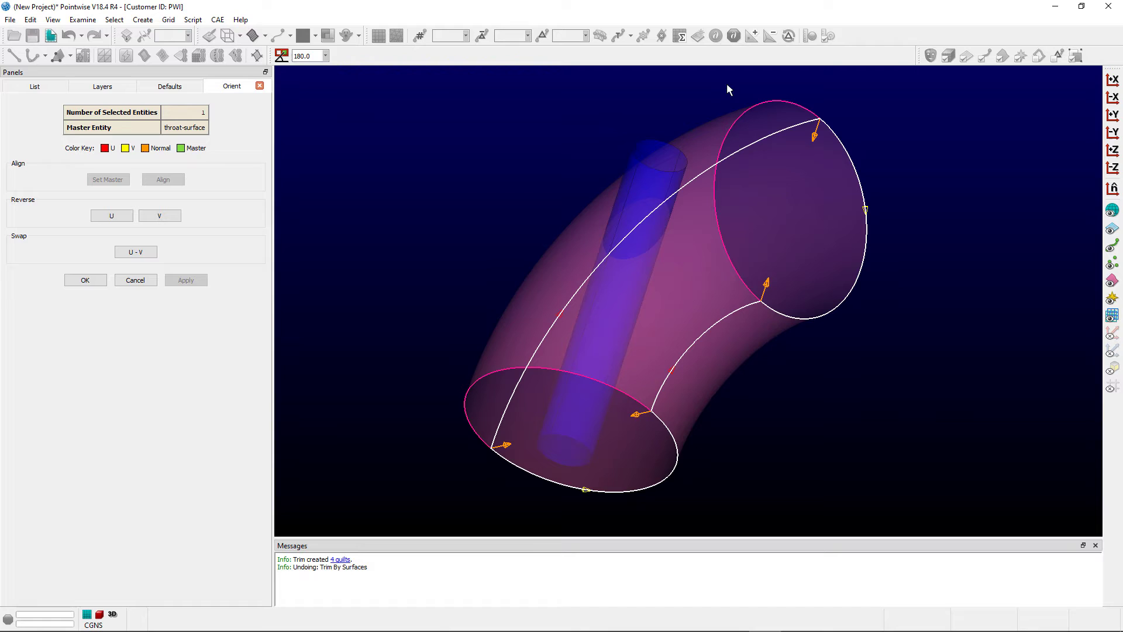
- Align throat-surface-1 with the master surface and accept the orientation of both elbow halves
left_click(774, 112)
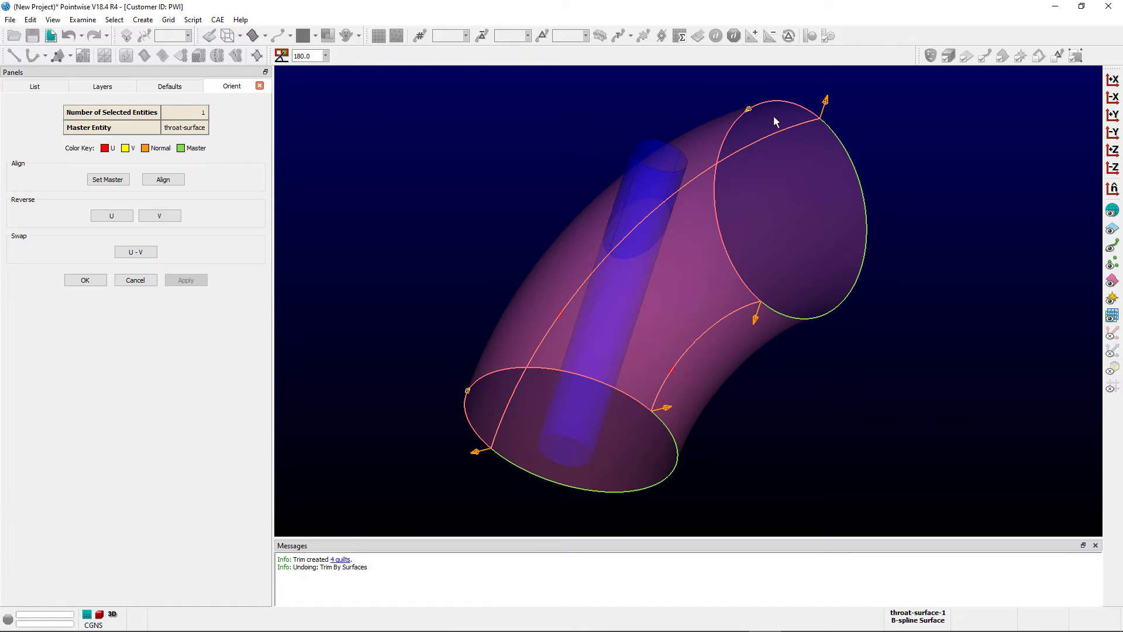
left_click(160, 180)
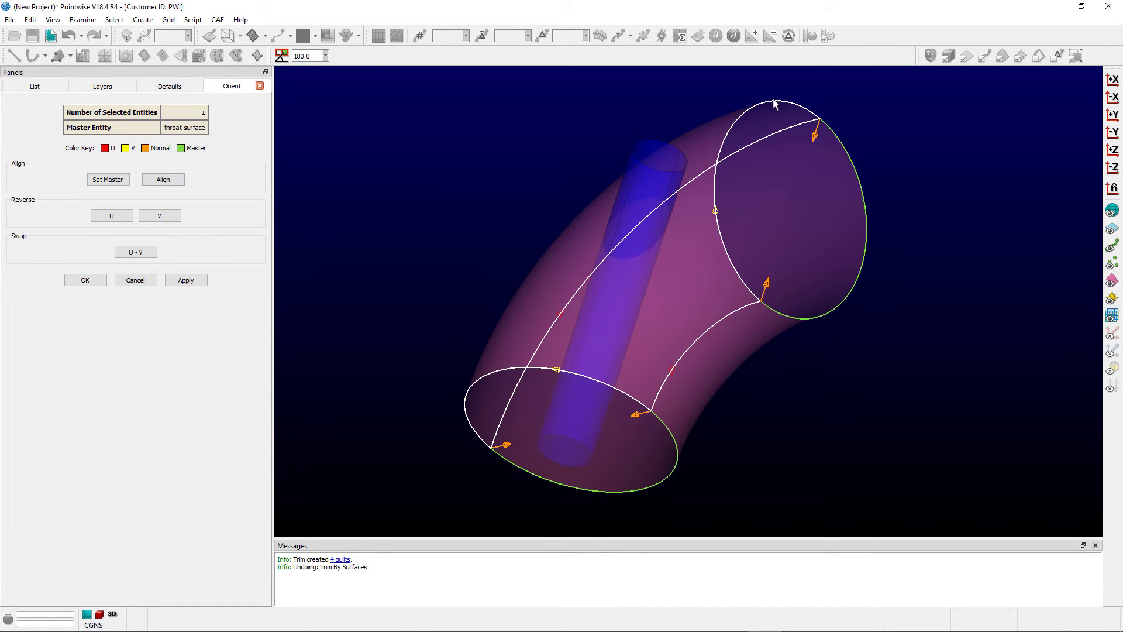
left_click_drag(799, 84, 849, 177)
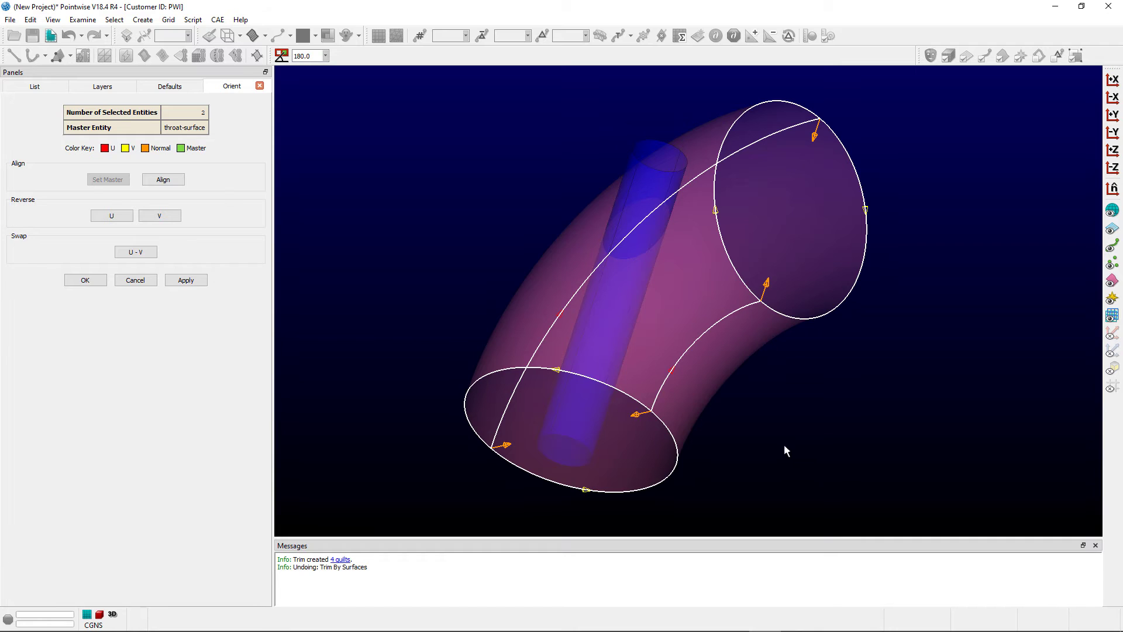
left_click(85, 280)
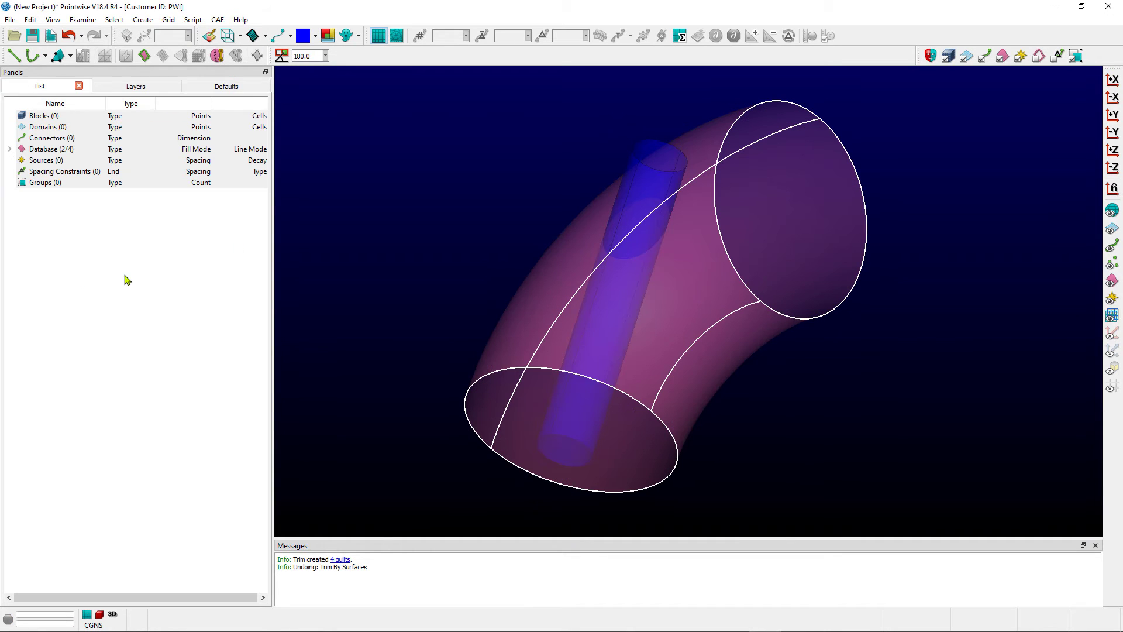
- Start orienting the two valve cylinder surfaces, compare their normals, and set valvue5-surface, with outward-pointing normals, as the master entity
left_click(629, 162)
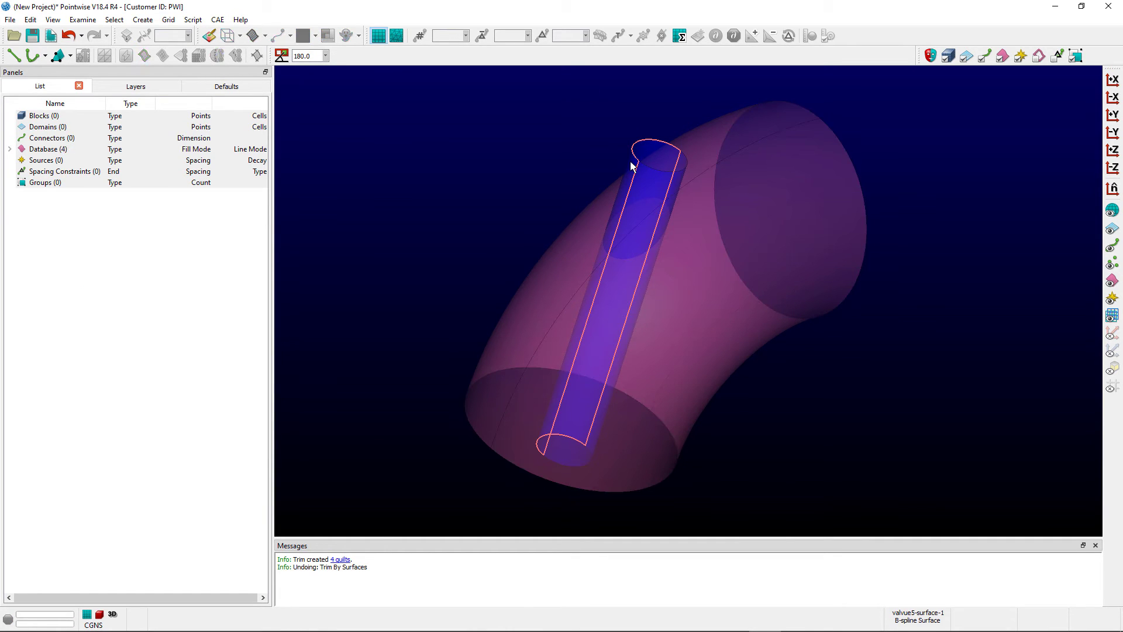
left_click(651, 175)
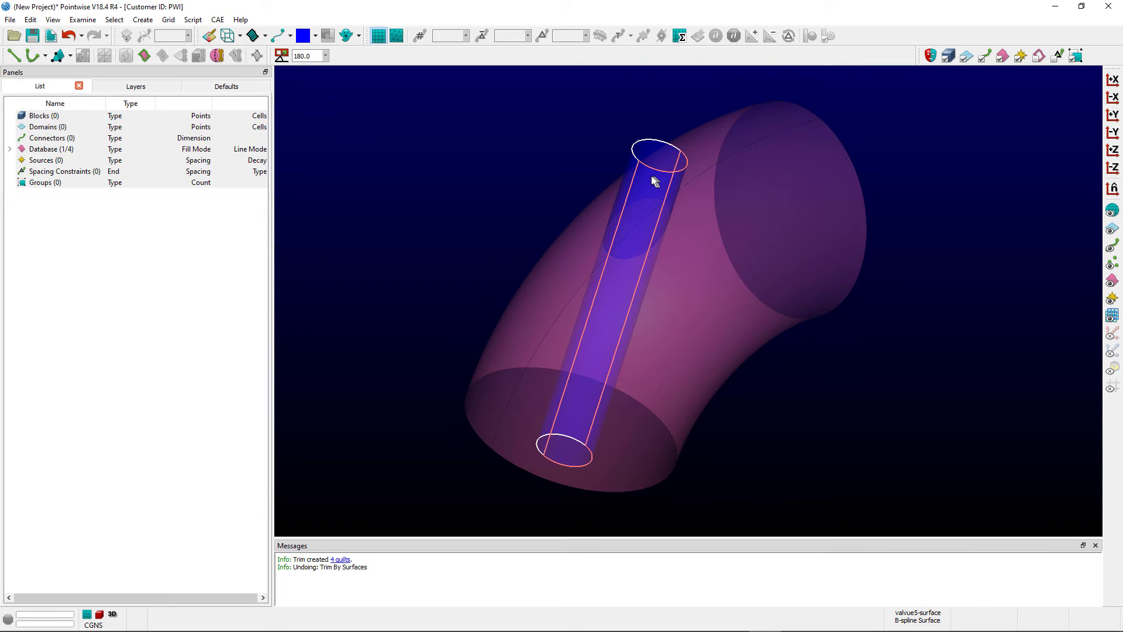
left_click(30, 20)
left_click(53, 389)
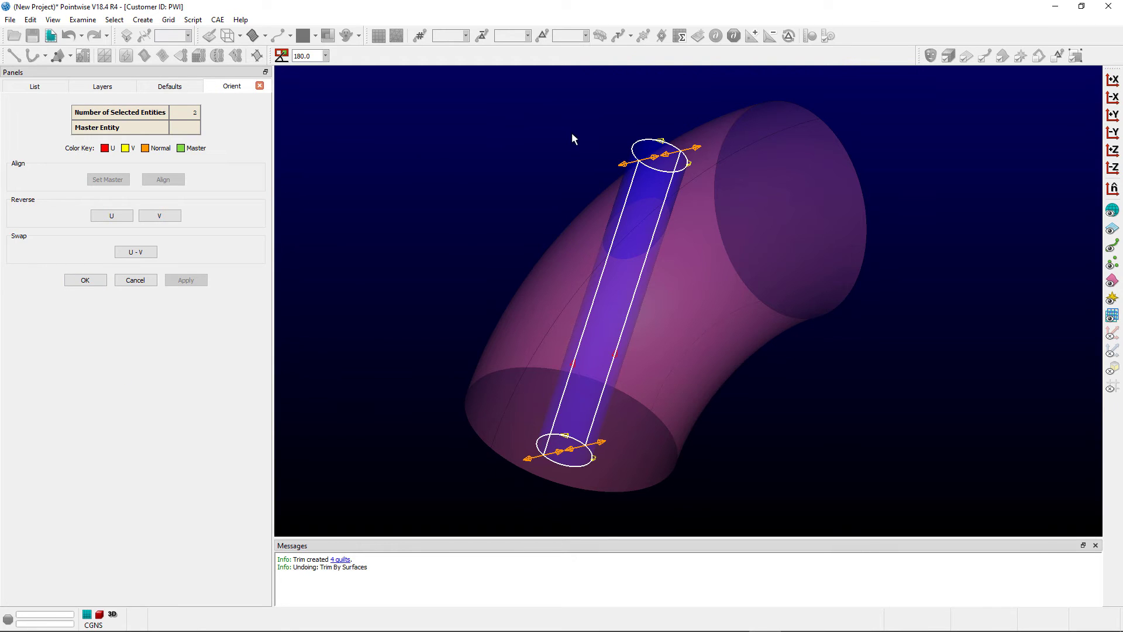
left_click(646, 148)
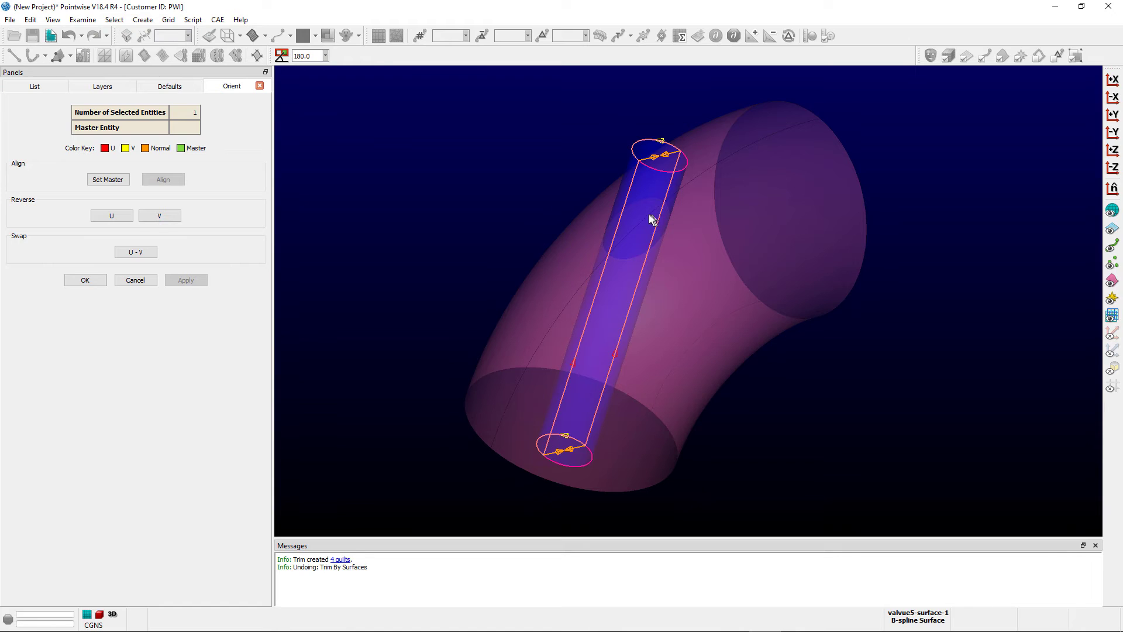
left_click(654, 188)
left_click(660, 164)
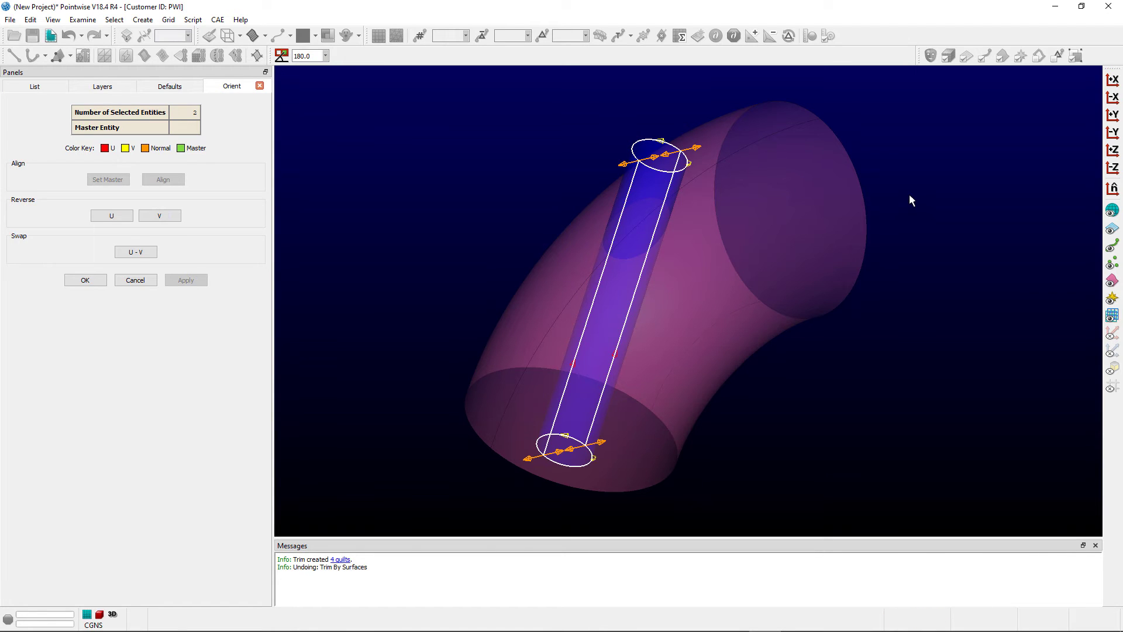
left_click(682, 170)
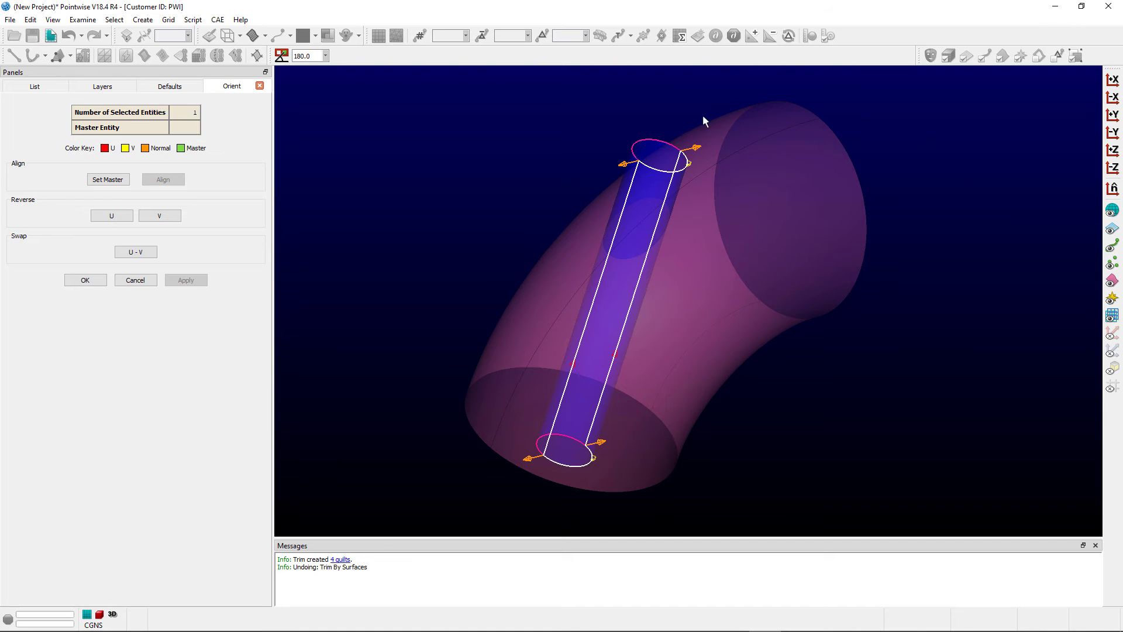
left_click(106, 181)
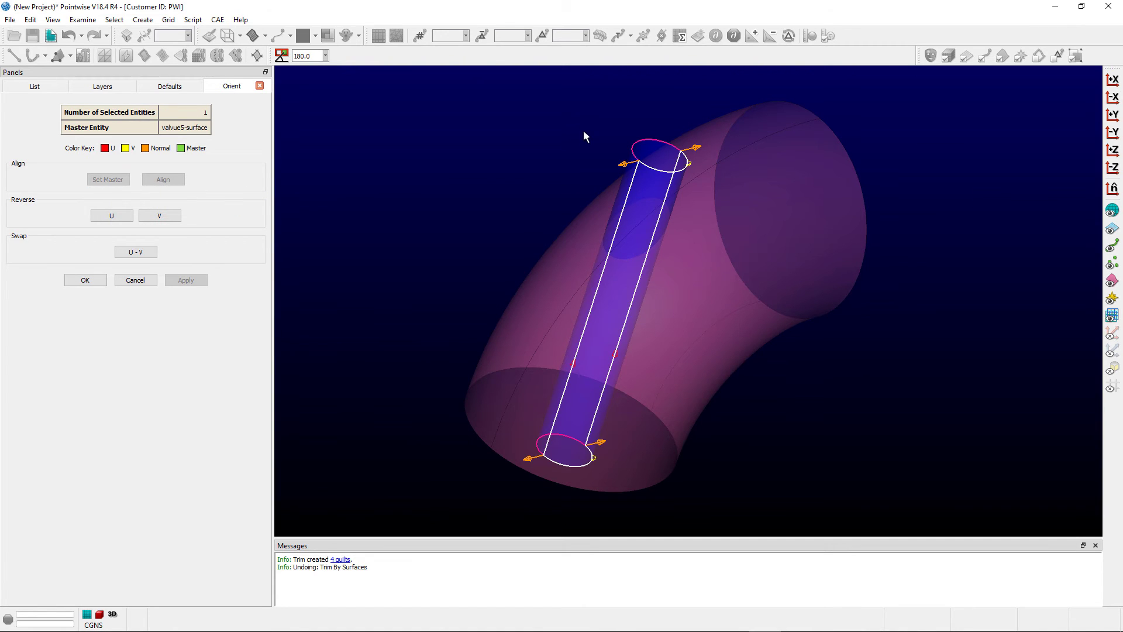
- Align valvue5-surface-1 with the master surface and accept the orientation of both cylinder halves
left_click_drag(624, 124, 647, 156)
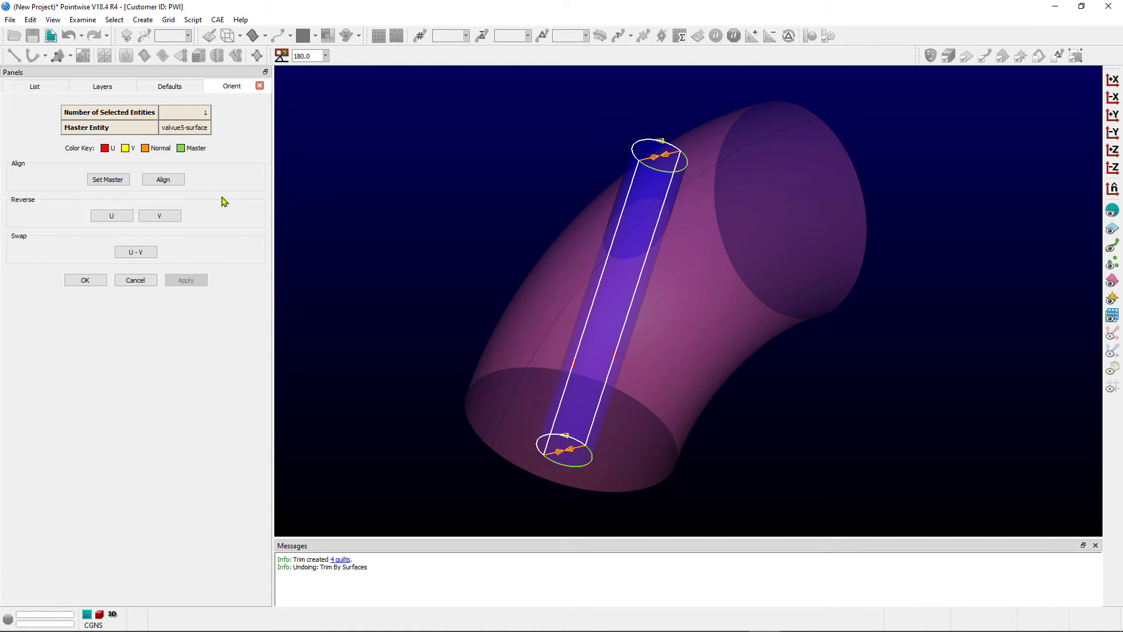
left_click(164, 179)
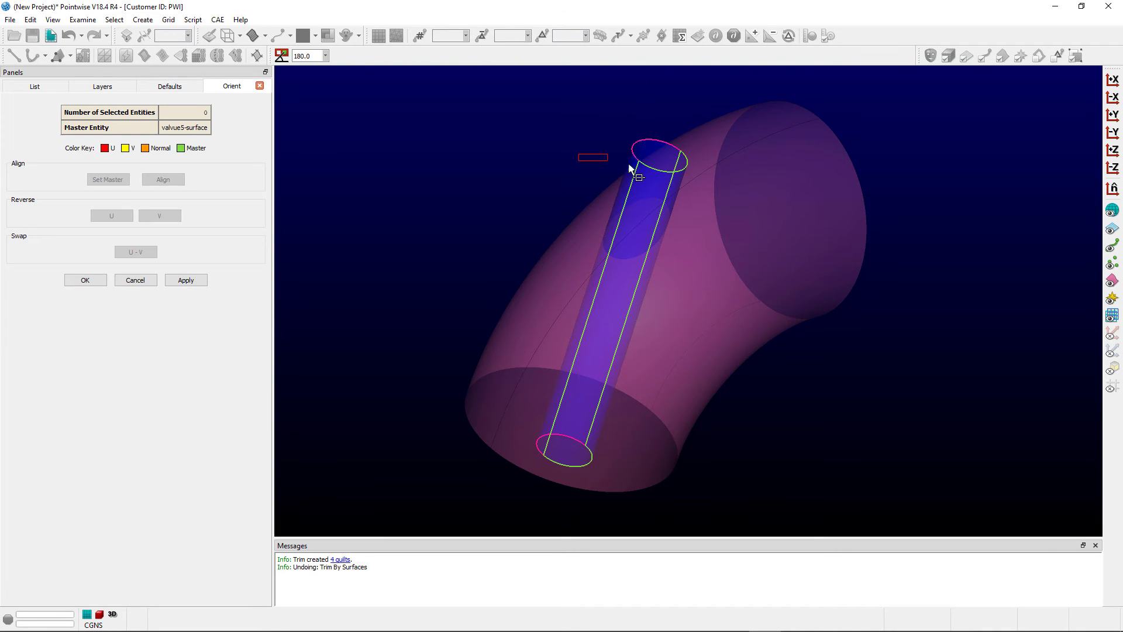
left_click_drag(629, 165, 648, 173)
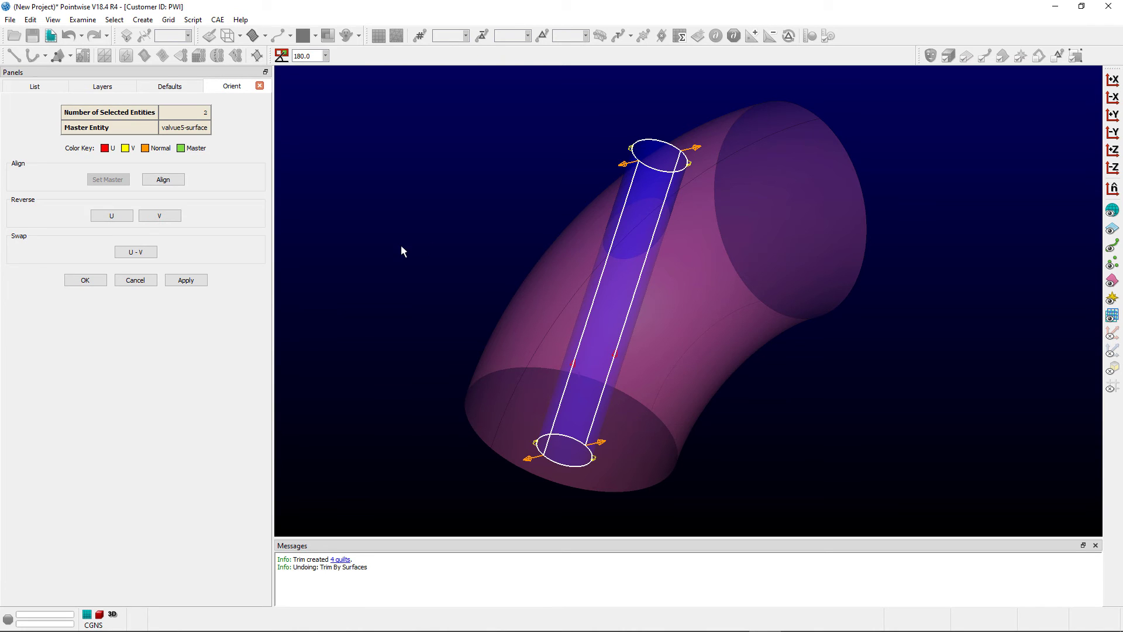
left_click(89, 281)
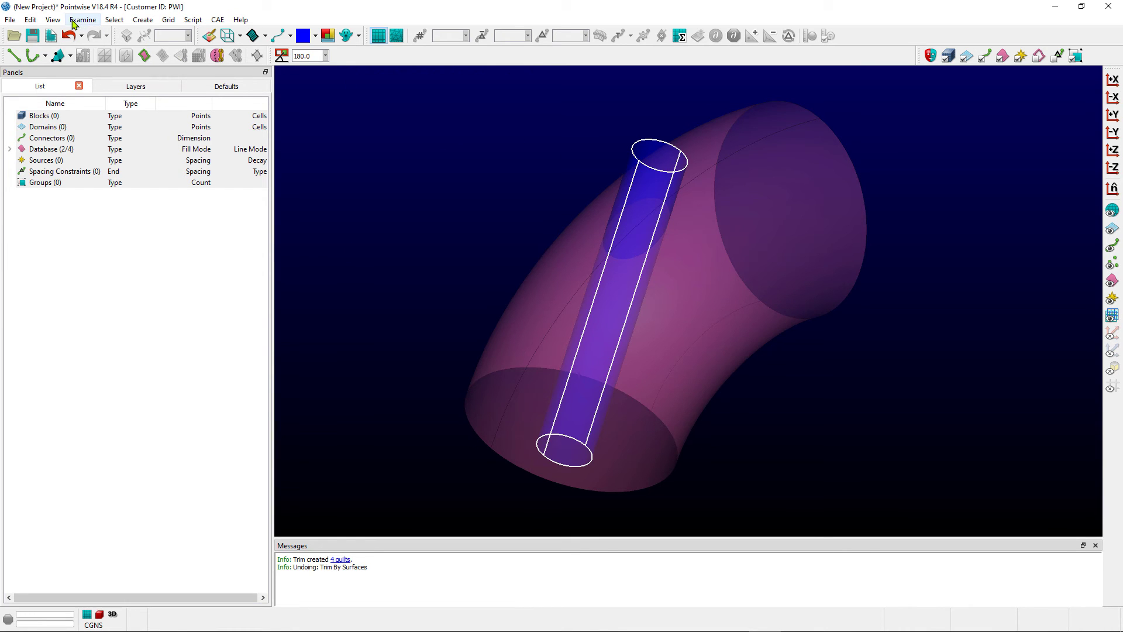
- Set up a Trim By Surfaces operation with the two cylinder surfaces as Group A and the two elbow surfaces as Group B
left_click(30, 20)
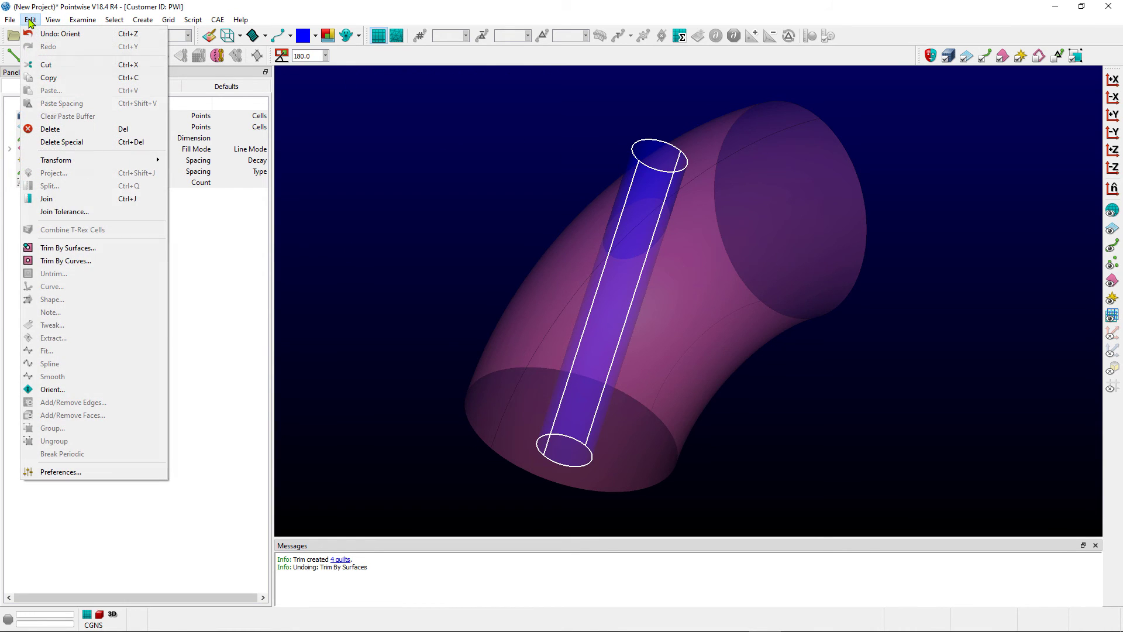
left_click(49, 253)
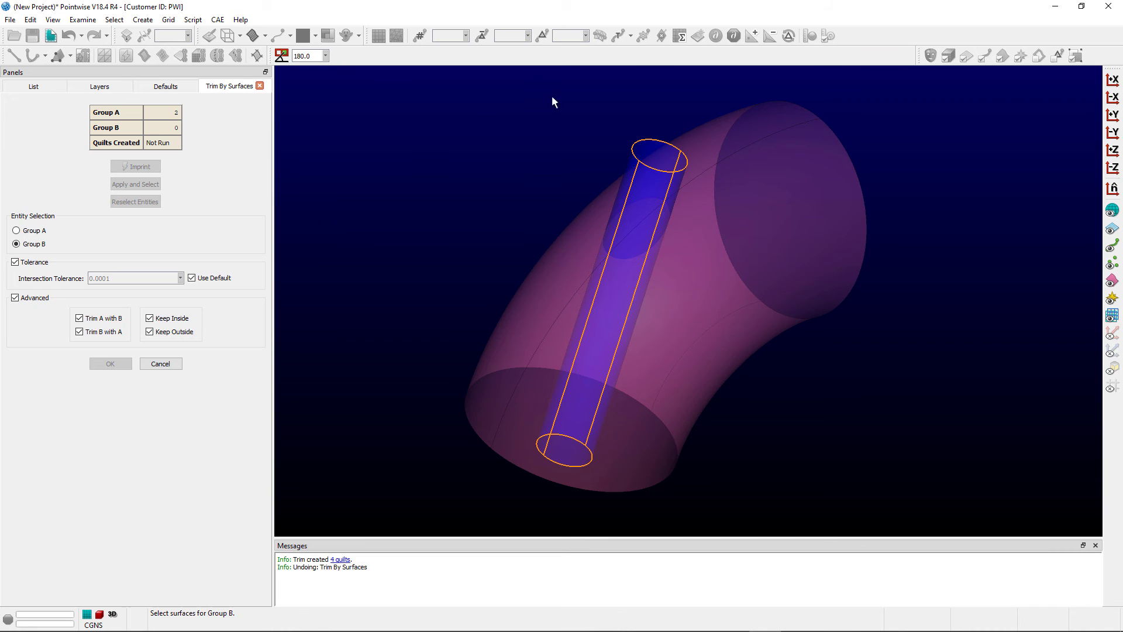
left_click_drag(840, 135, 865, 153)
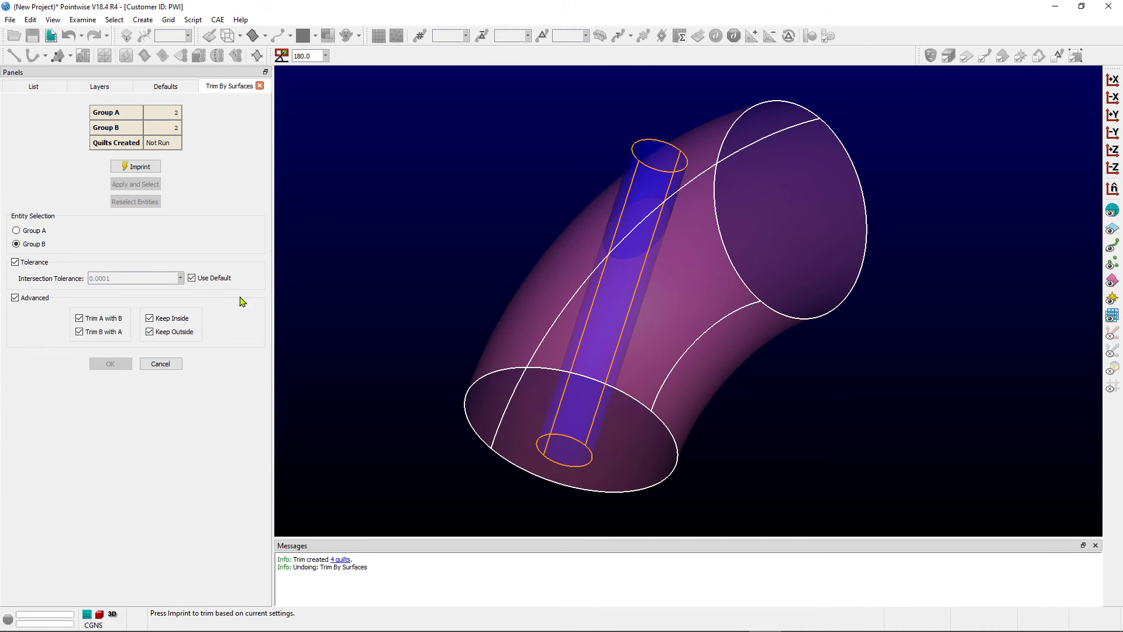
- Imprint the two groups on each other with Keep Inside turned off, and save all trimmed models
left_click(169, 320)
left_click(134, 169)
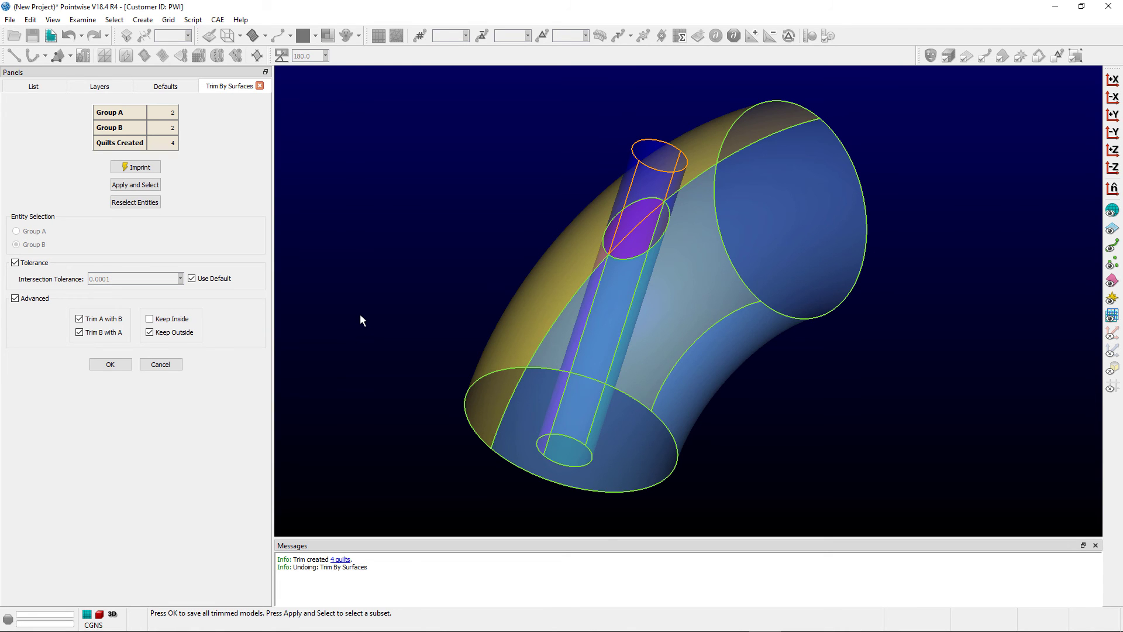
right_click_drag(361, 318, 388, 333)
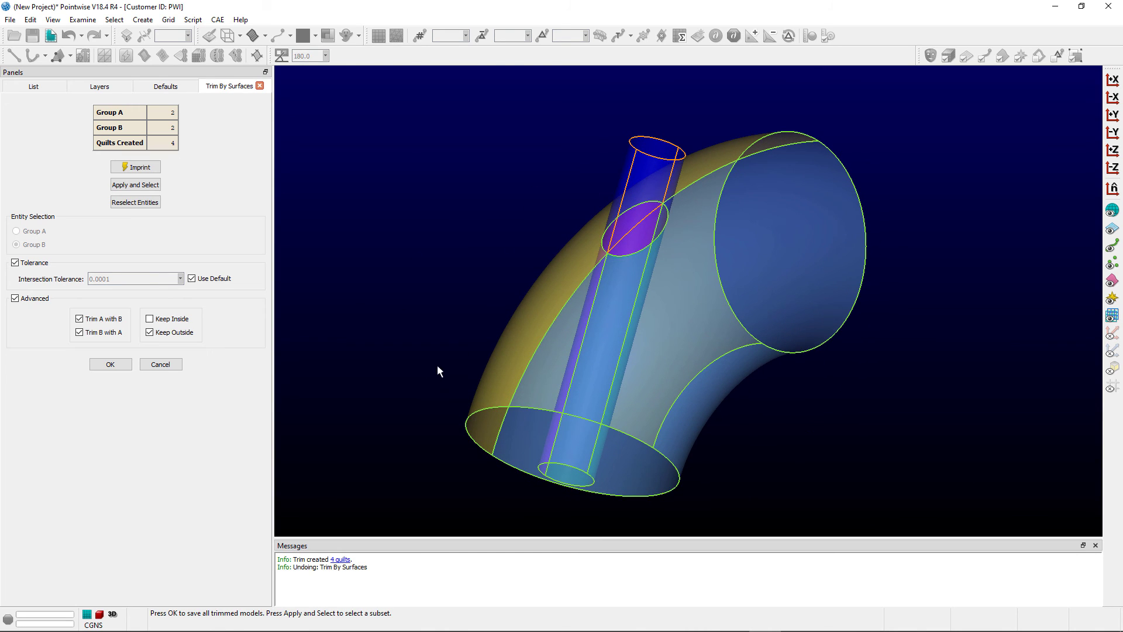
right_click_drag(407, 277, 363, 296)
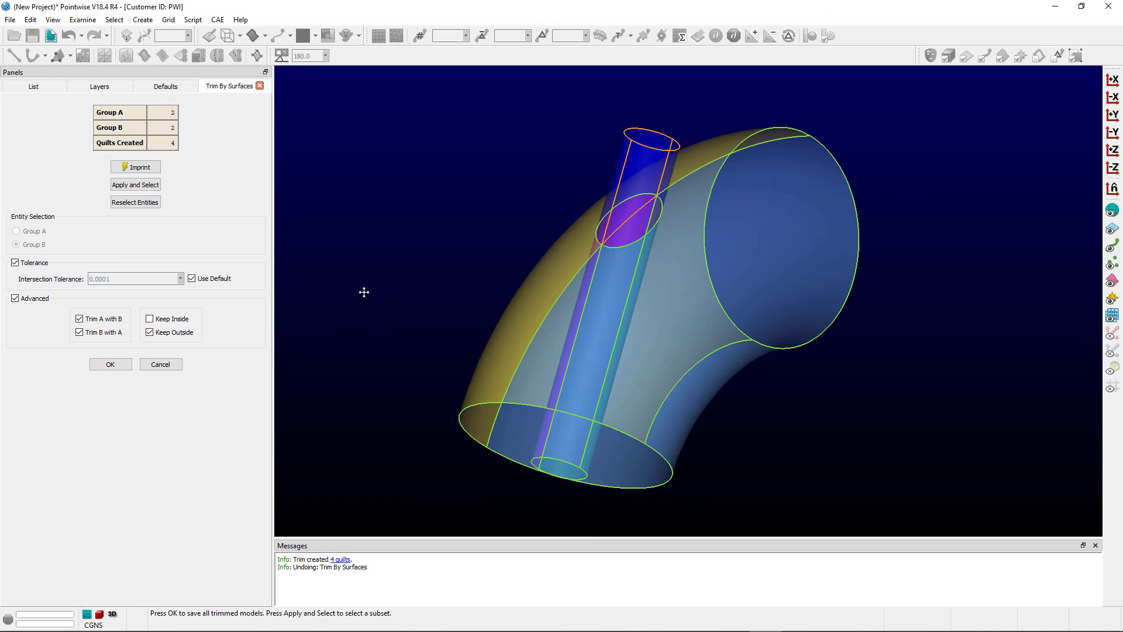
left_click(111, 364)
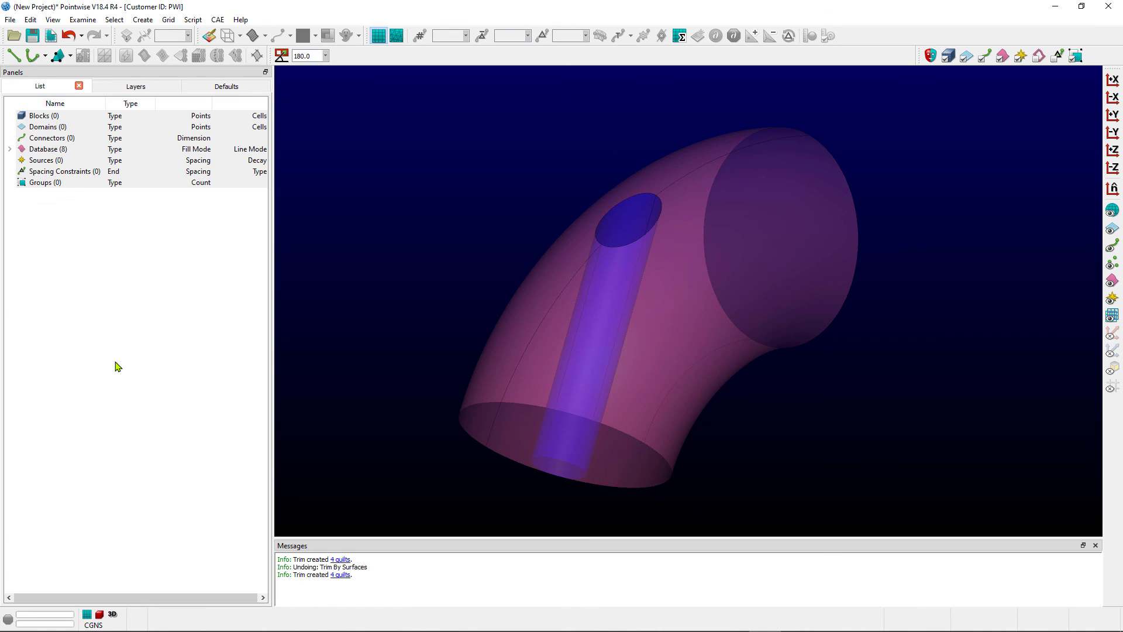
right_click_drag(403, 306, 382, 363)
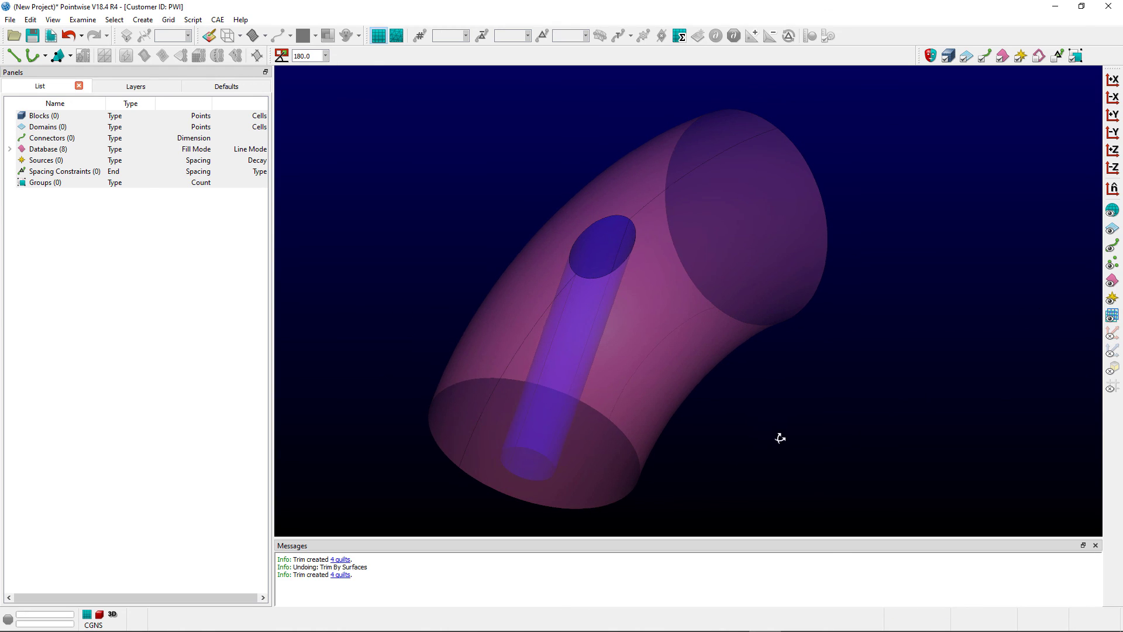
right_click_drag(779, 436, 802, 413)
mouse_move(479, 338)
right_mouse_down("ctrl")
mouse_move(472, 326)
mouse_move(497, 331)
right_mouse_up("ctrl")
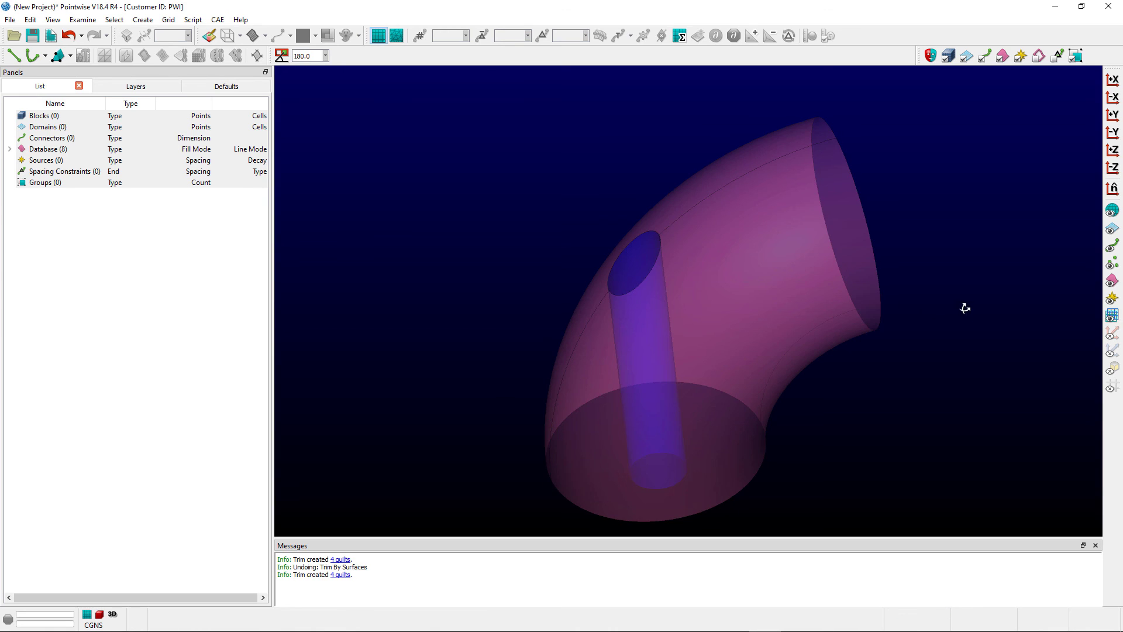